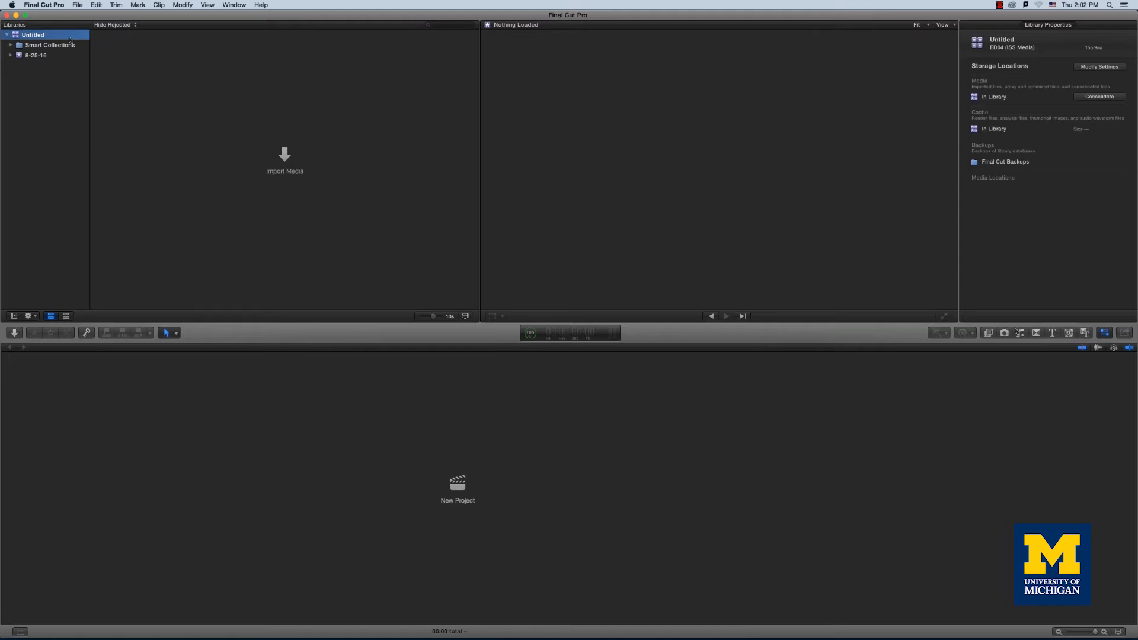
Step: Close the Untitled library and create a library named Final Cut Pro Tutorial on the ED04 (ISS Media) drive
right_click(70, 39)
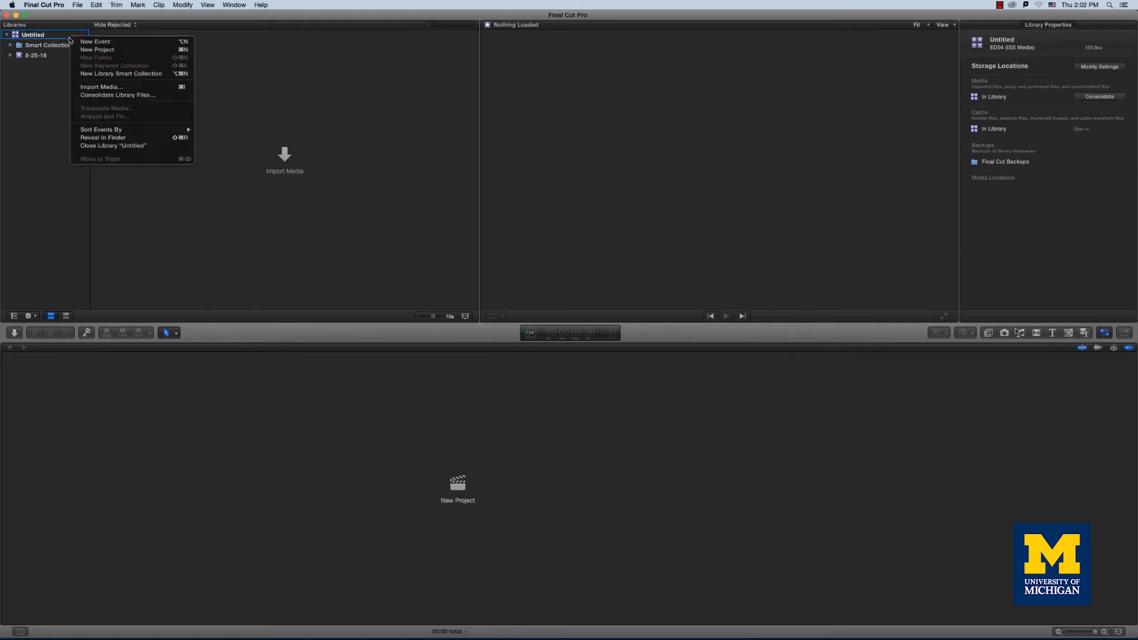
left_click(102, 146)
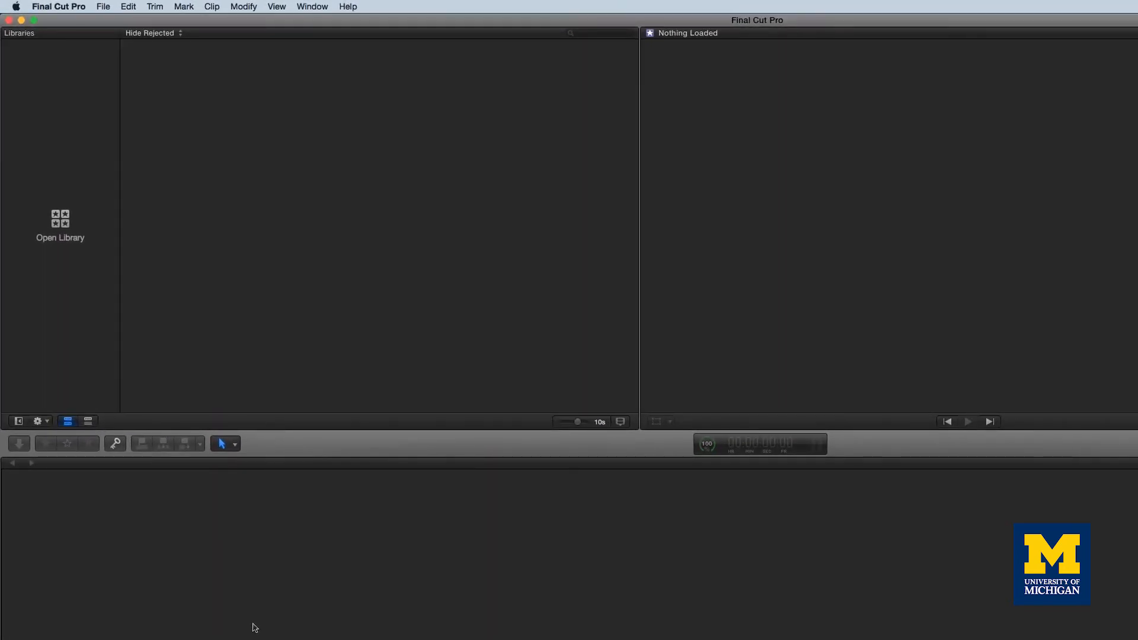
left_click(102, 9)
mouse_move(108, 21)
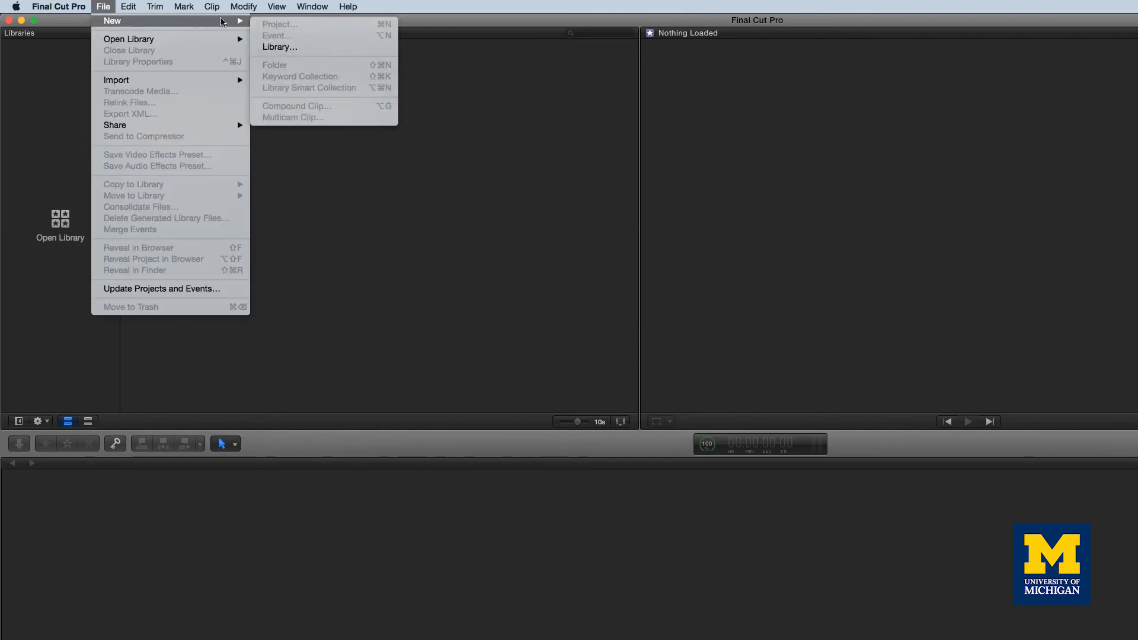
left_click(289, 47)
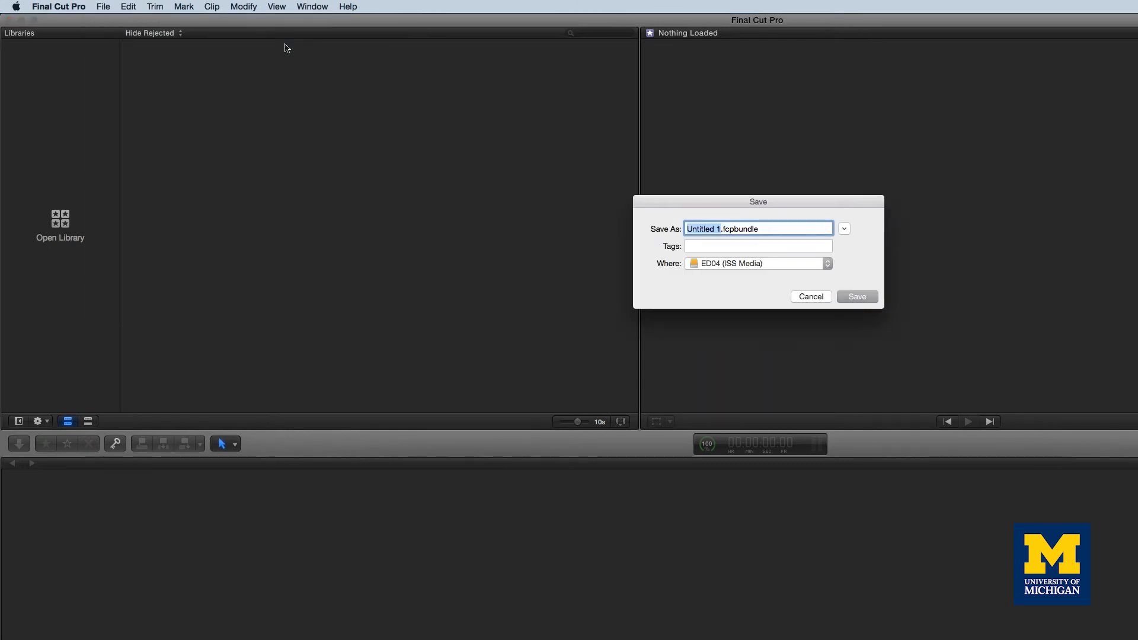
type("Final Cut Pro Tutorial")
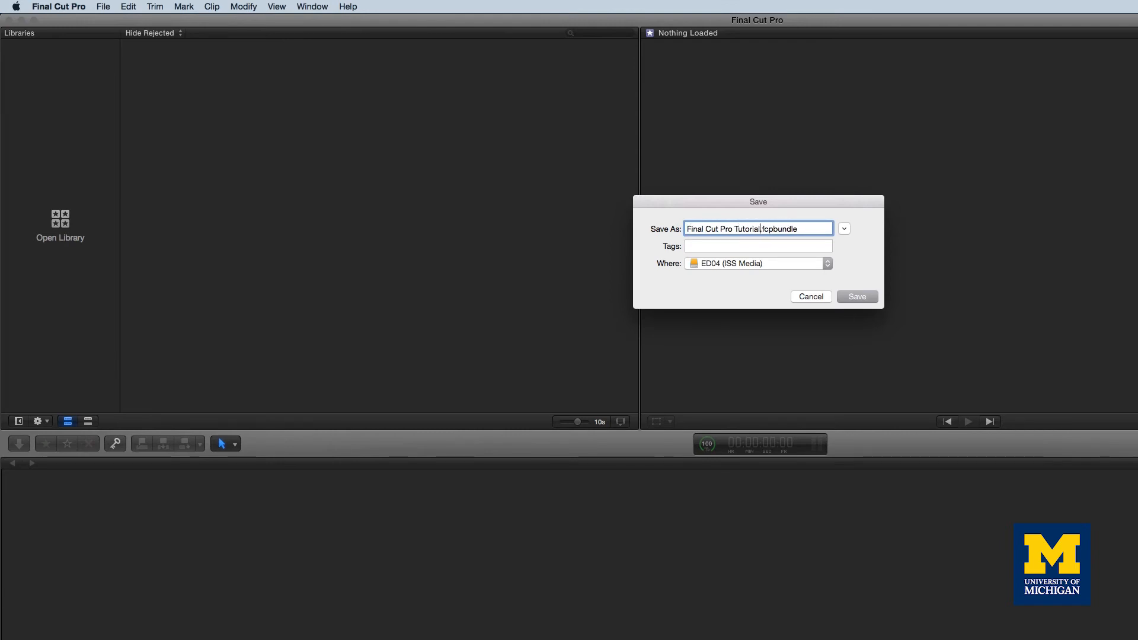
left_click(745, 263)
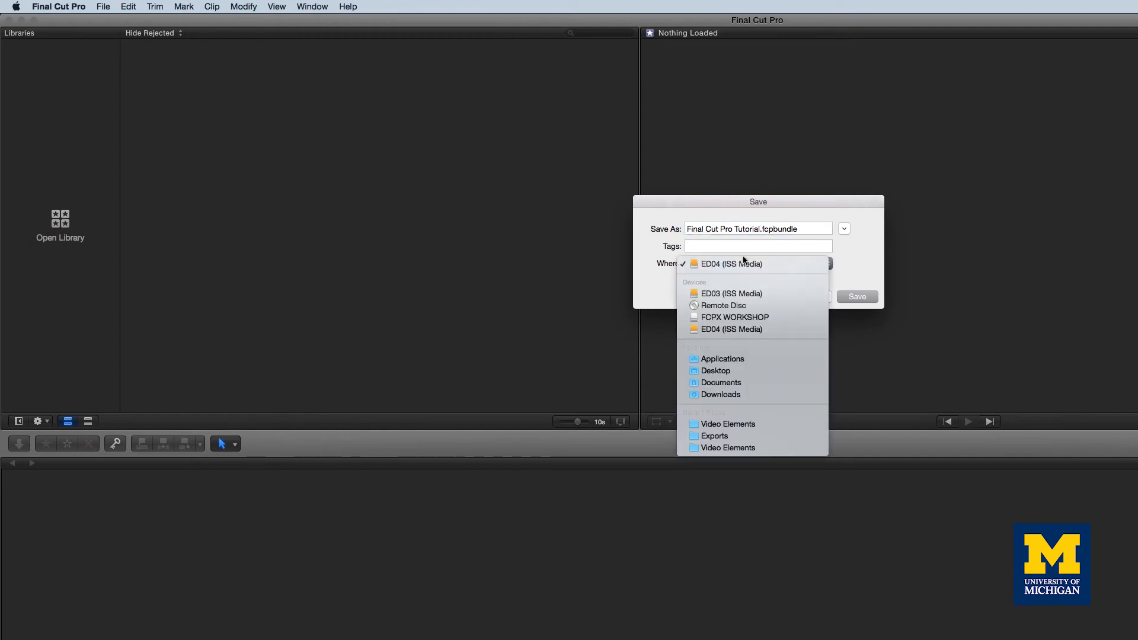
left_click(734, 328)
left_click(847, 294)
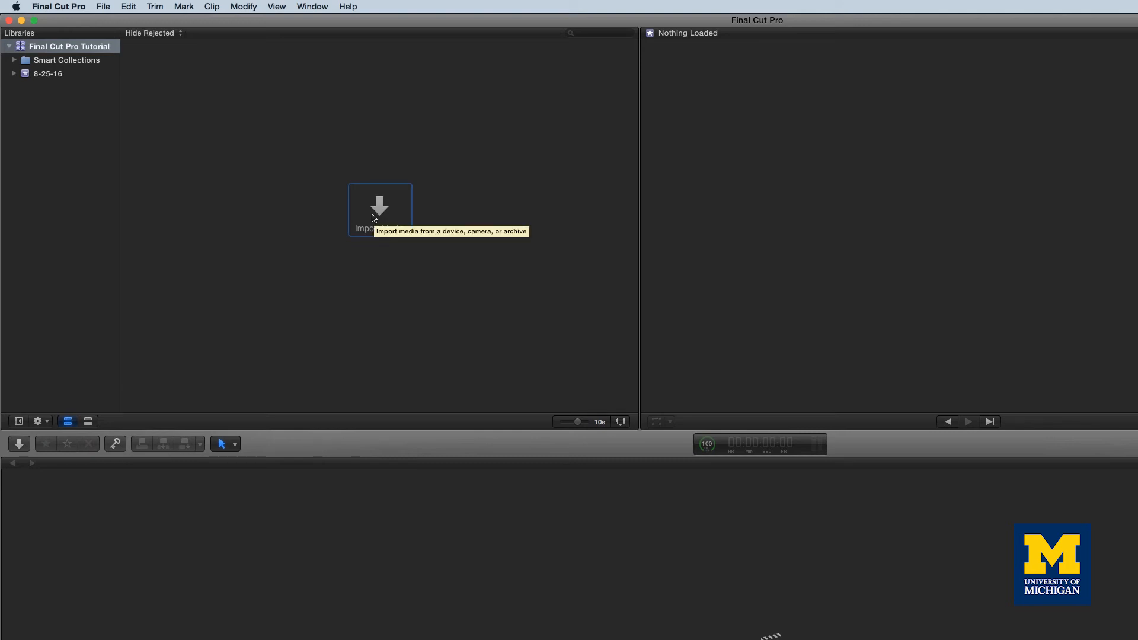
Step: Open media import and expand the Final Cut Pro Tutorial folder's Raw Footage subfolder on the FCPX WORKSHOP device
left_click(102, 6)
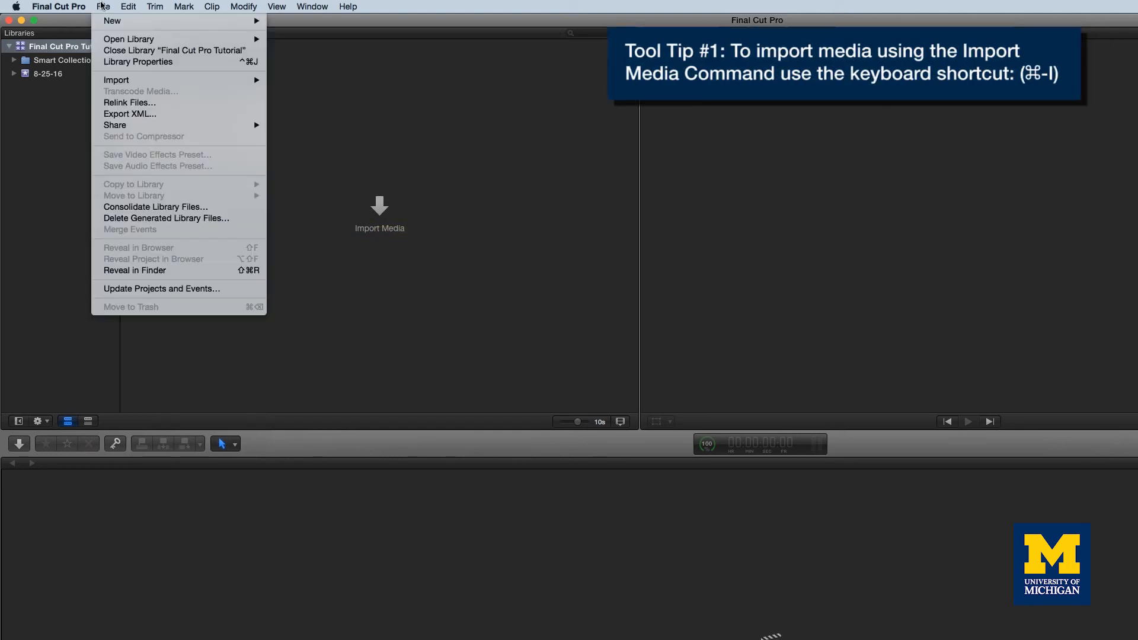
mouse_move(107, 82)
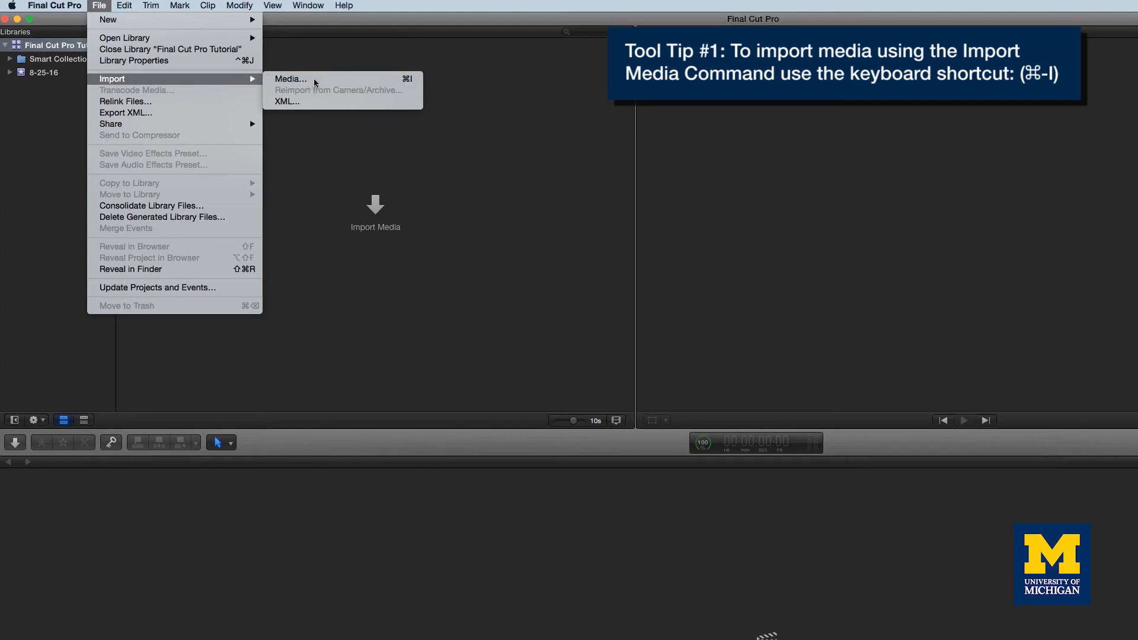
left_click(315, 82)
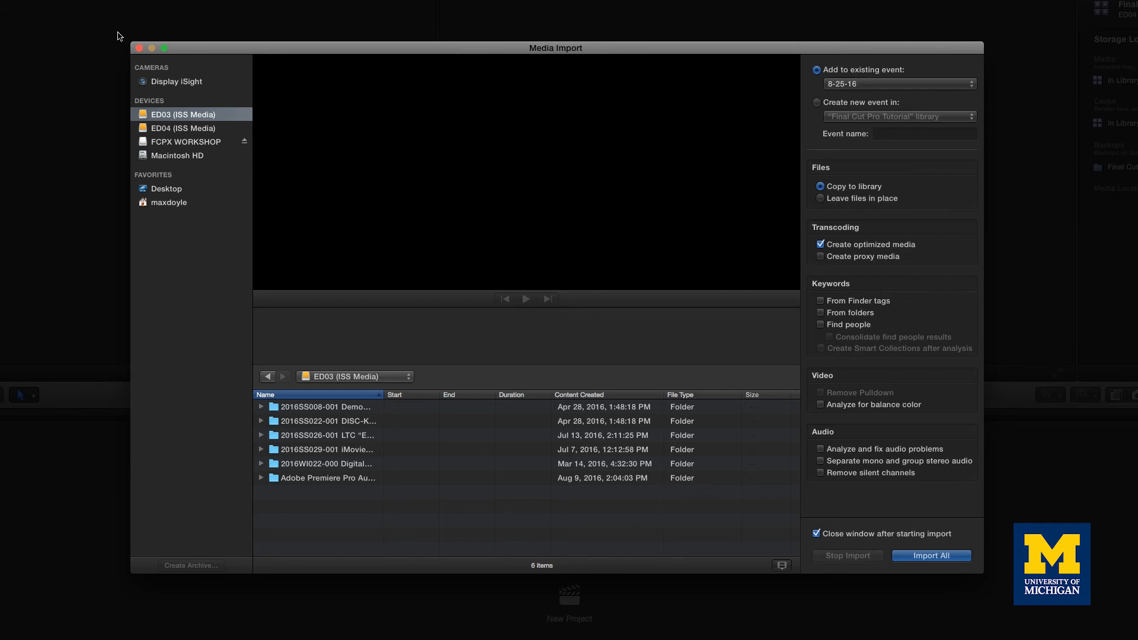
left_click(153, 144)
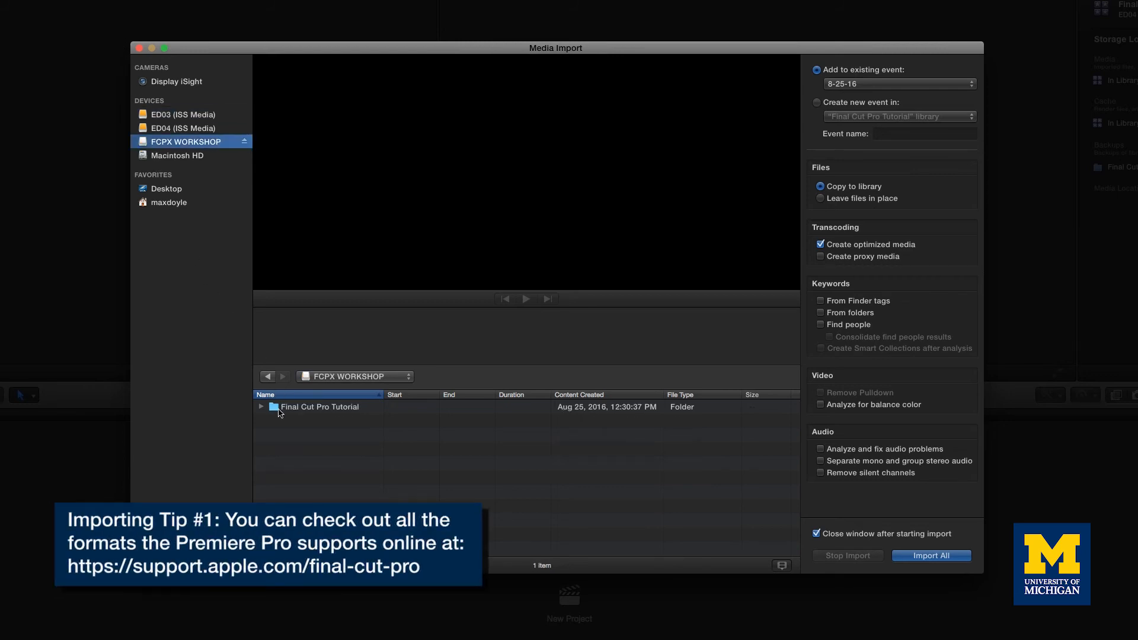
left_click(278, 411)
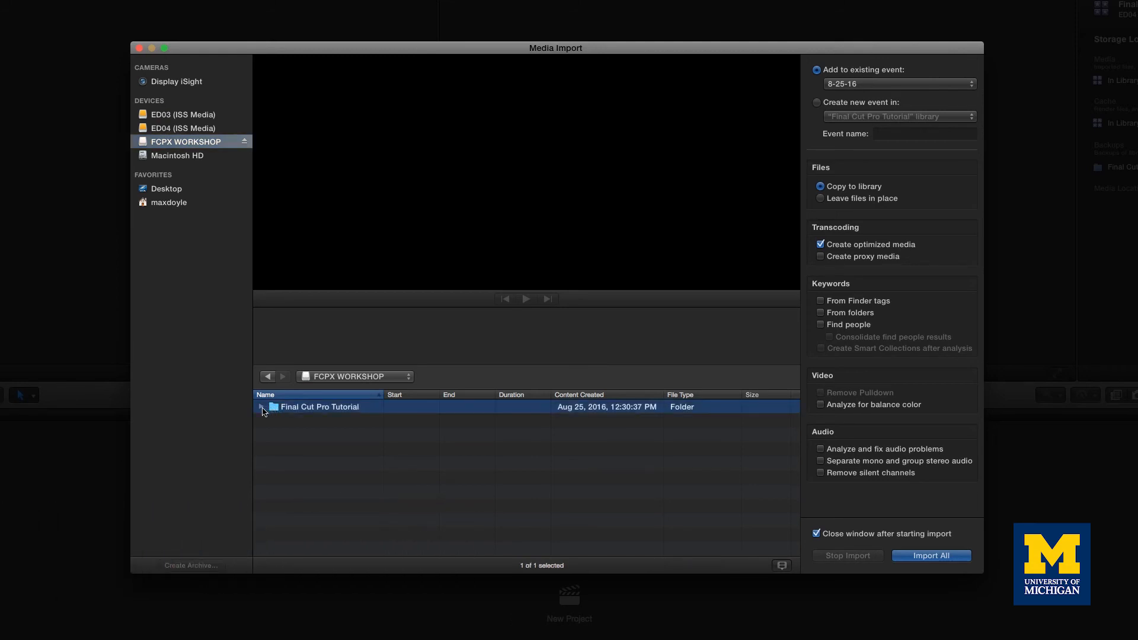
left_click(262, 407)
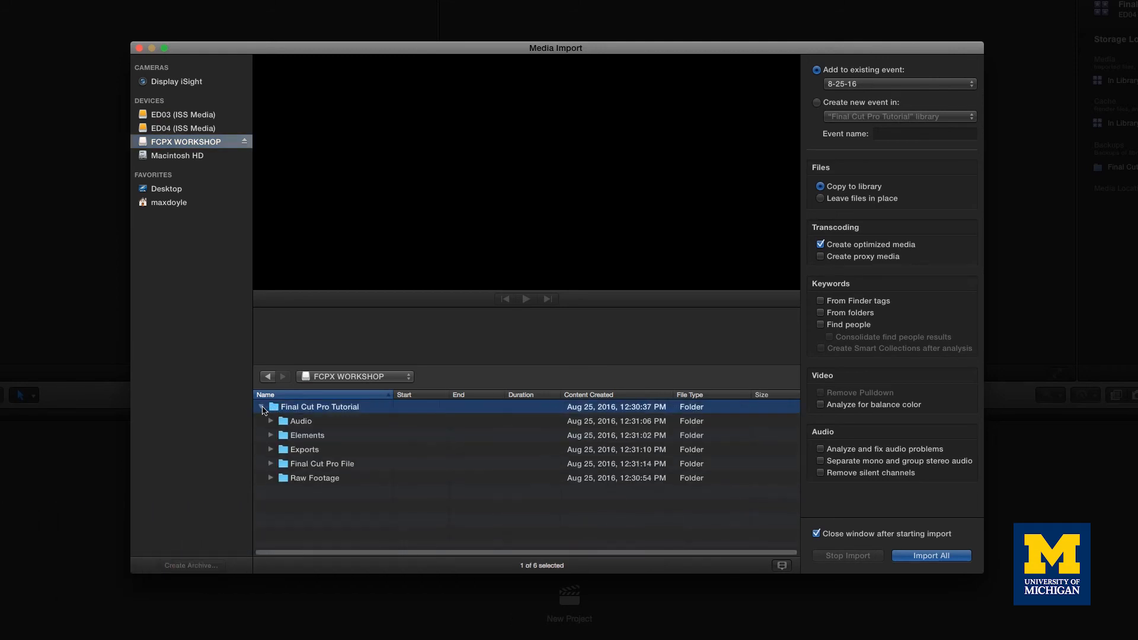
left_click(270, 478)
scroll(319, 474, "down", 1)
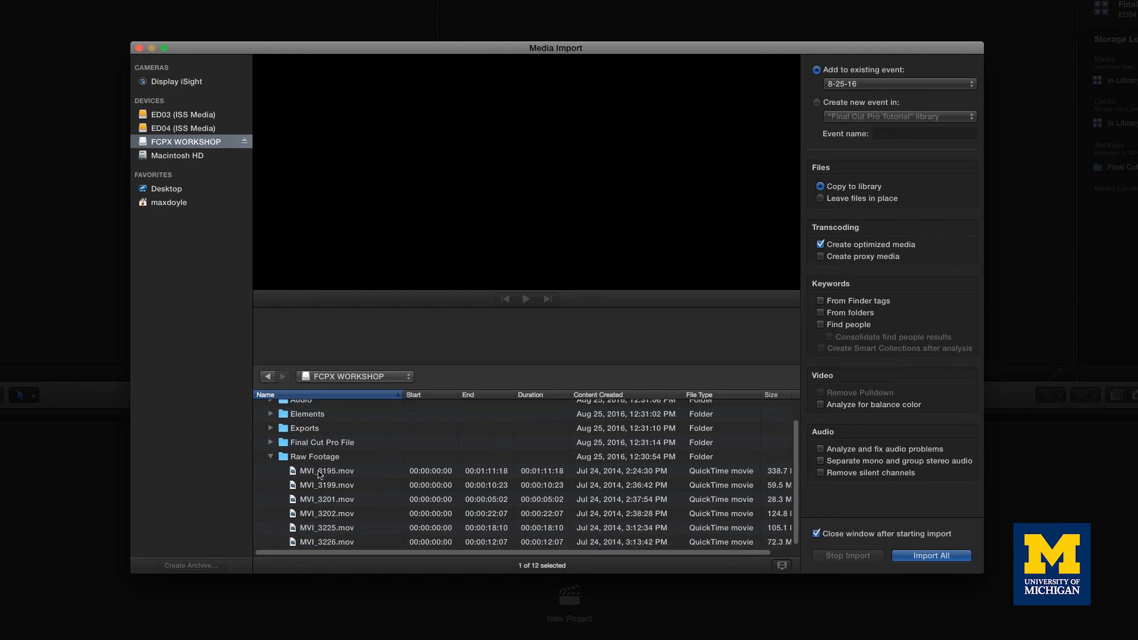
scroll(319, 474, "down", 1)
Step: Preview the MVI_3195.mov and MVI_3201.mov clips and select the whole Raw Footage folder for import
left_click(327, 475)
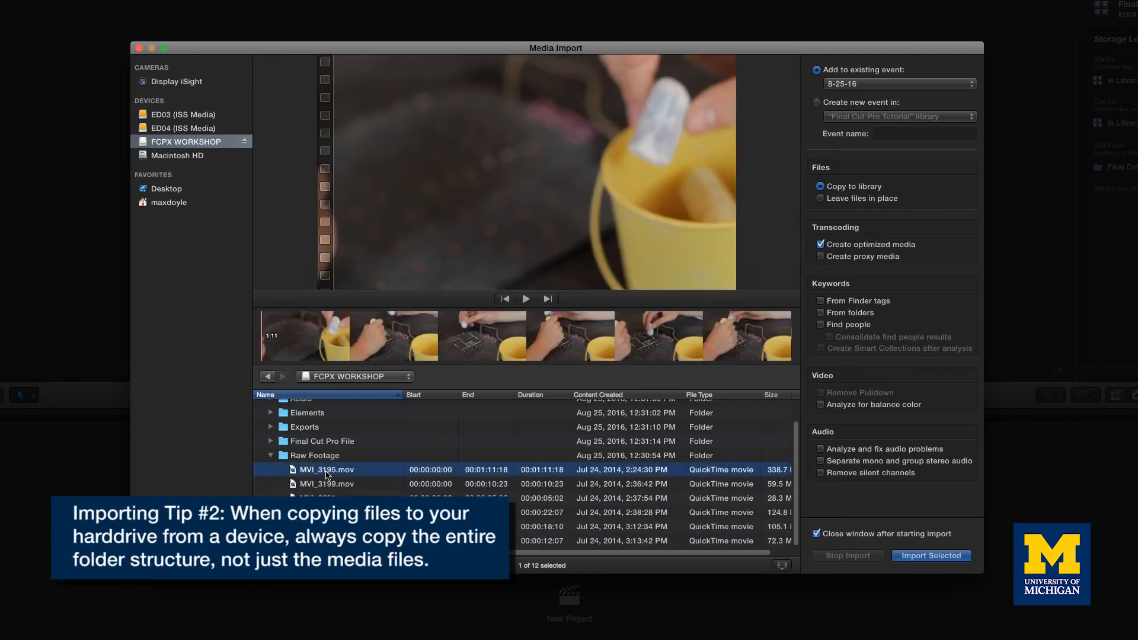
left_click(345, 351)
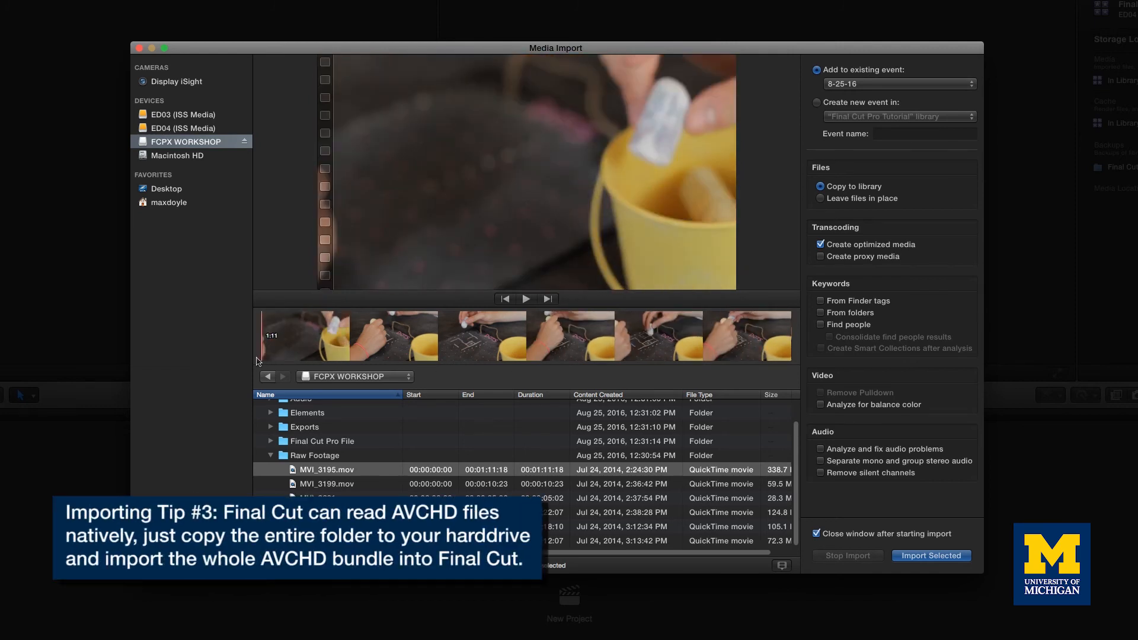
left_click(322, 497)
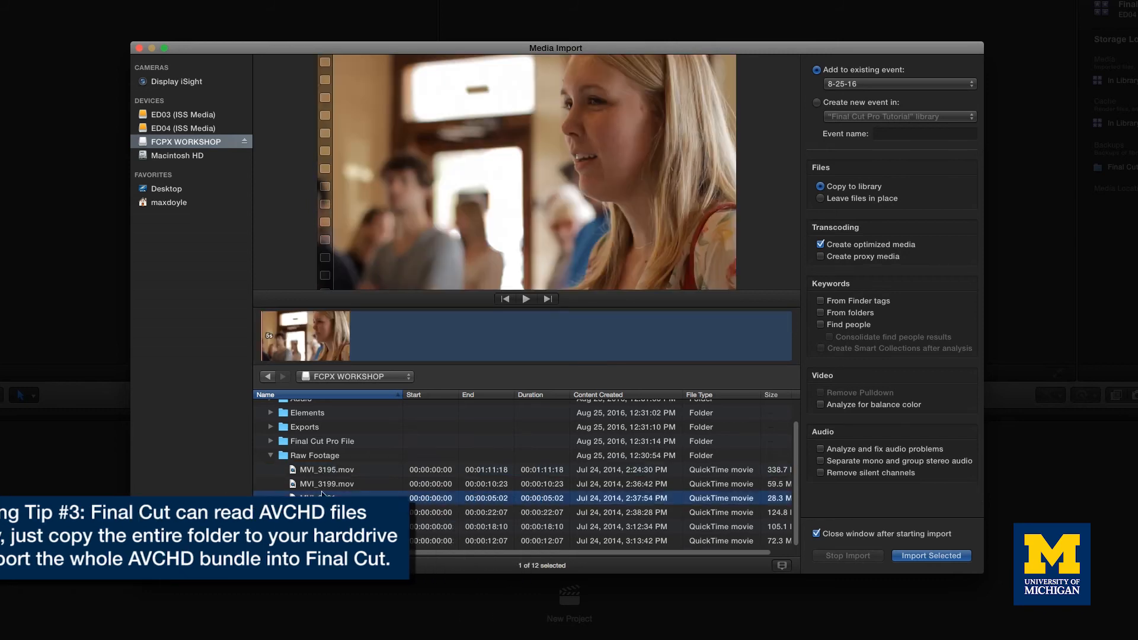
left_click(307, 456)
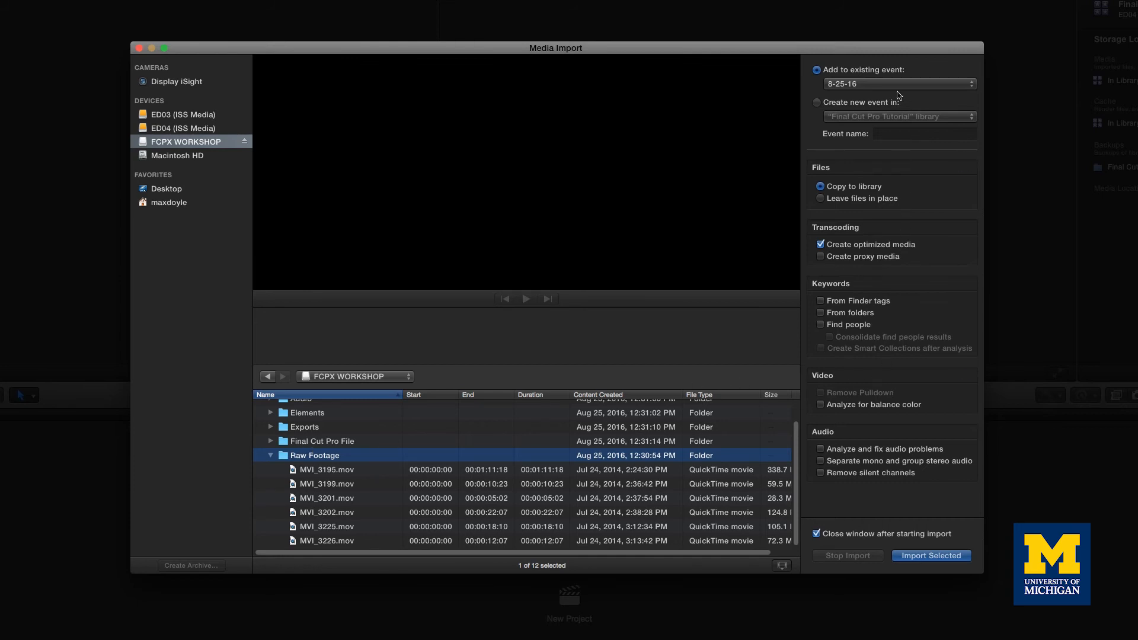
Step: Set the import to create a new event named Final Cut Pro Tutorial in the Final Cut Pro Tutorial library
left_click(944, 87)
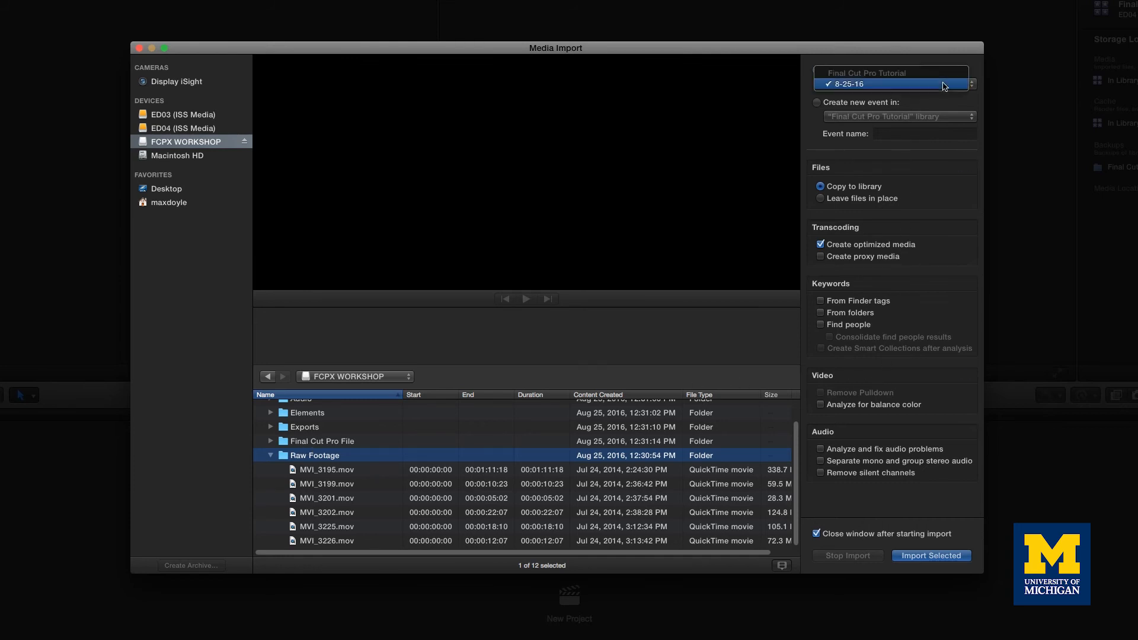
left_click(852, 84)
left_click(817, 103)
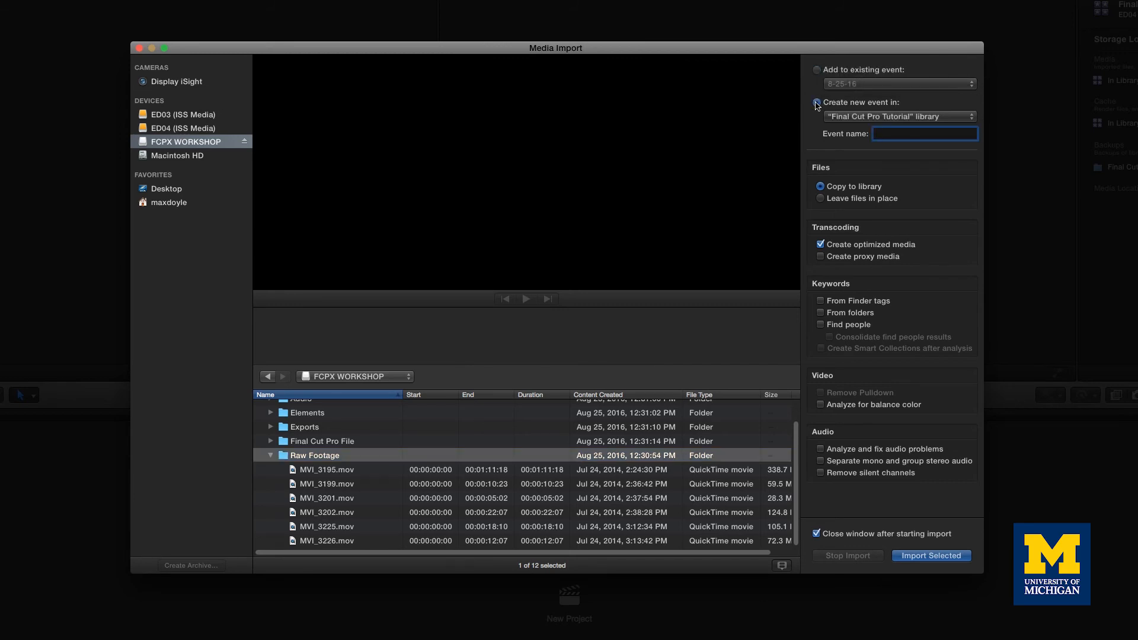
type("Final Cut Pro Tutorial")
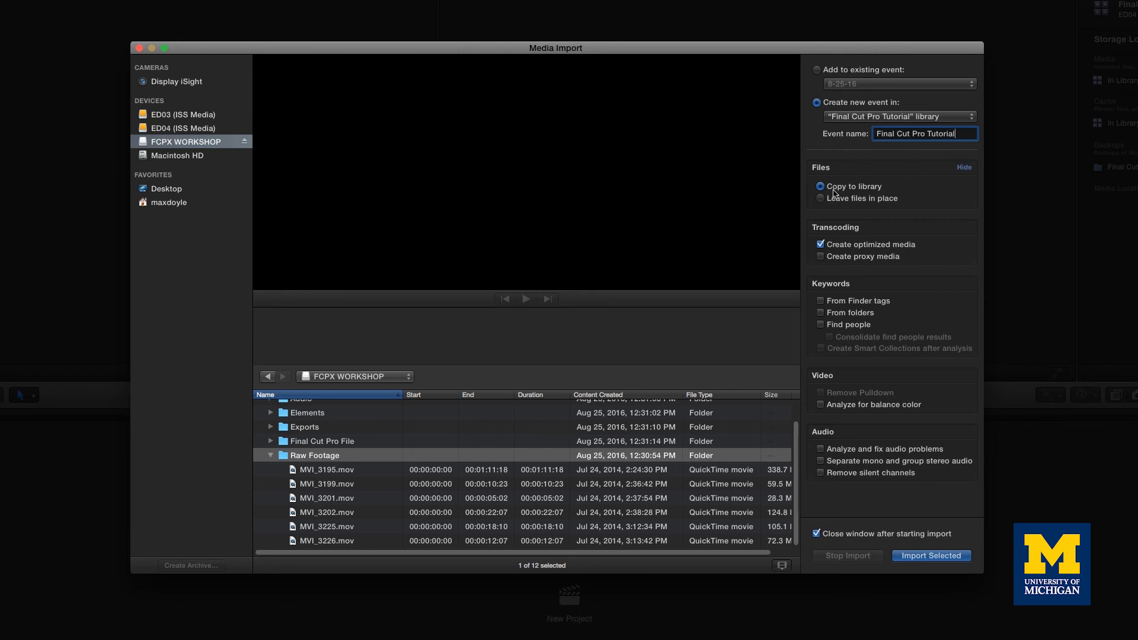
Step: Try the Leave files in place option and return to Copy to library, keeping optimized media creation enabled
left_click(895, 201)
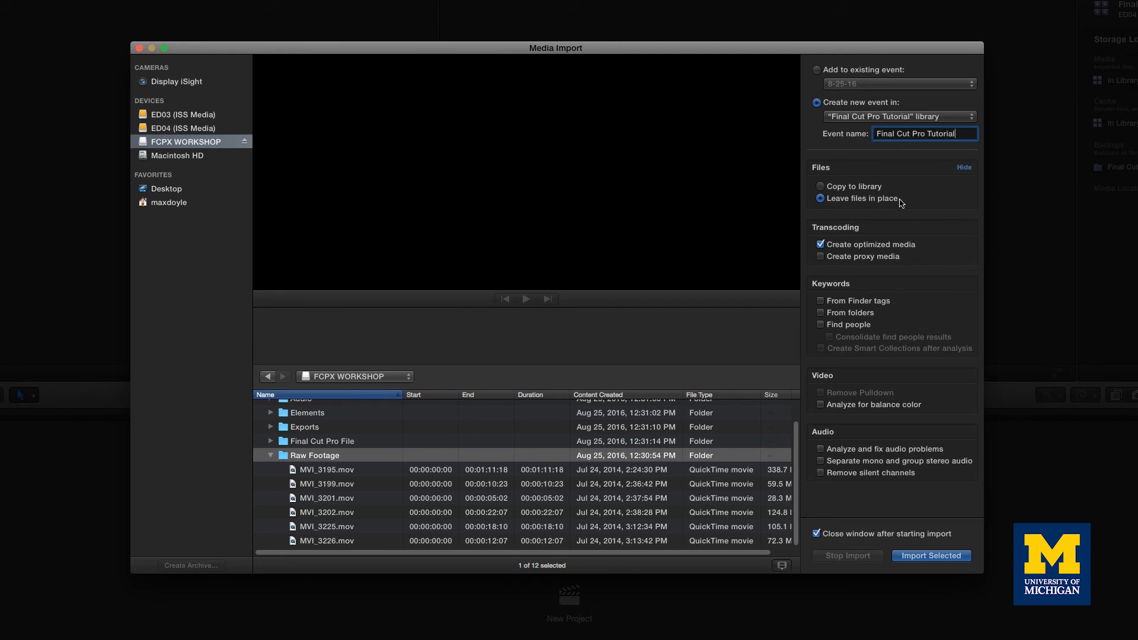
left_click(827, 187)
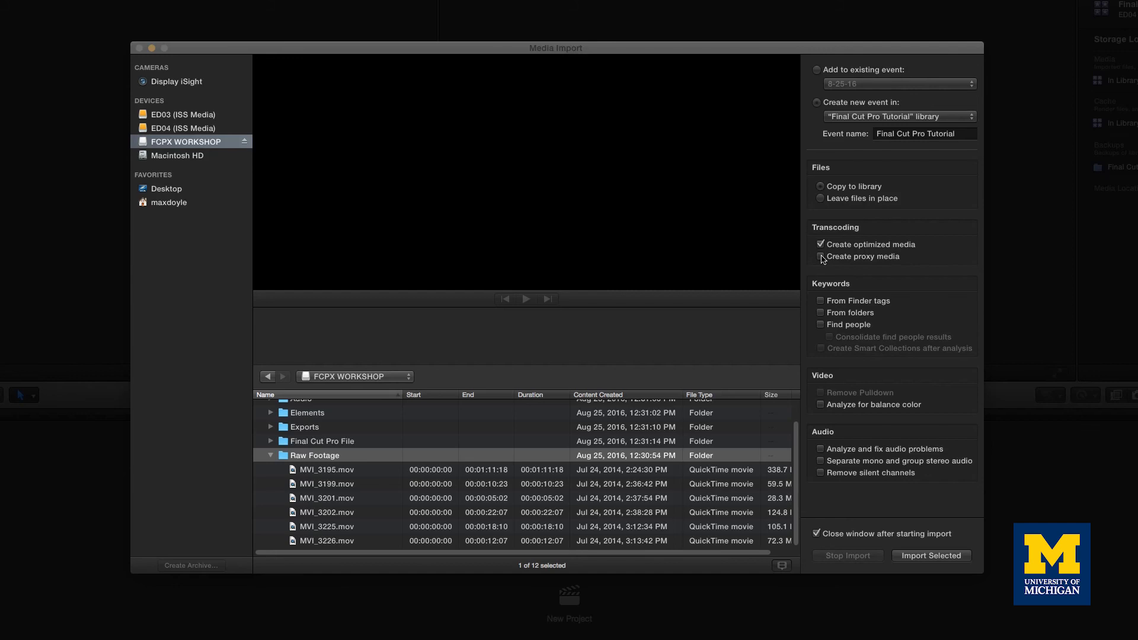
left_click(822, 244)
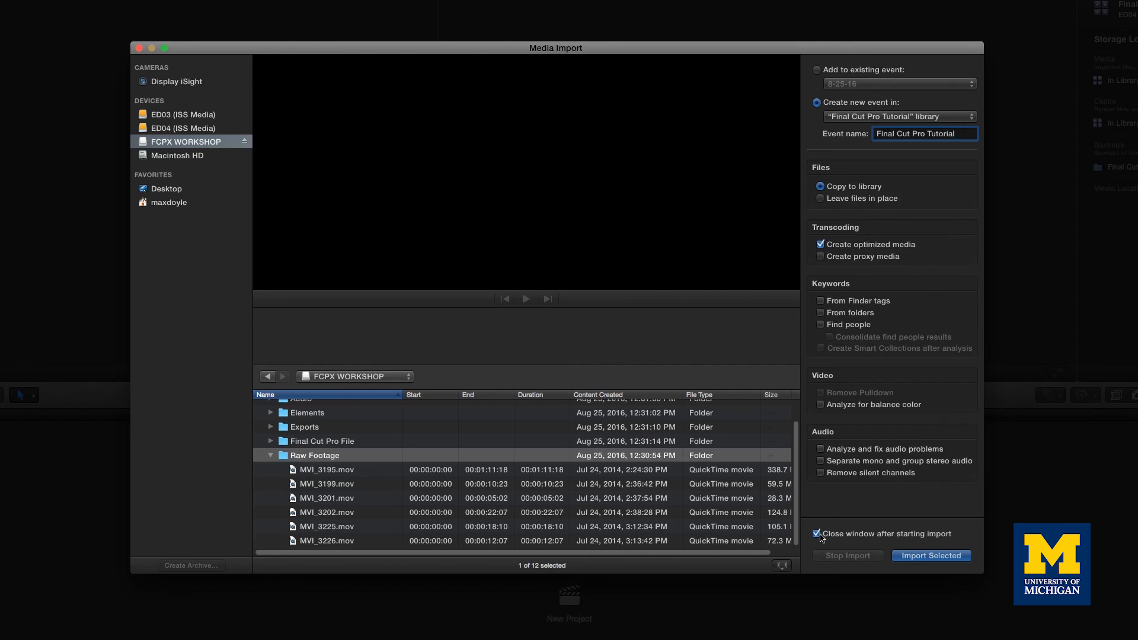
Step: Toggle the option to close the window after starting import and leave it enabled
left_click(816, 534)
left_click(817, 534)
left_click(913, 535)
left_click(816, 534)
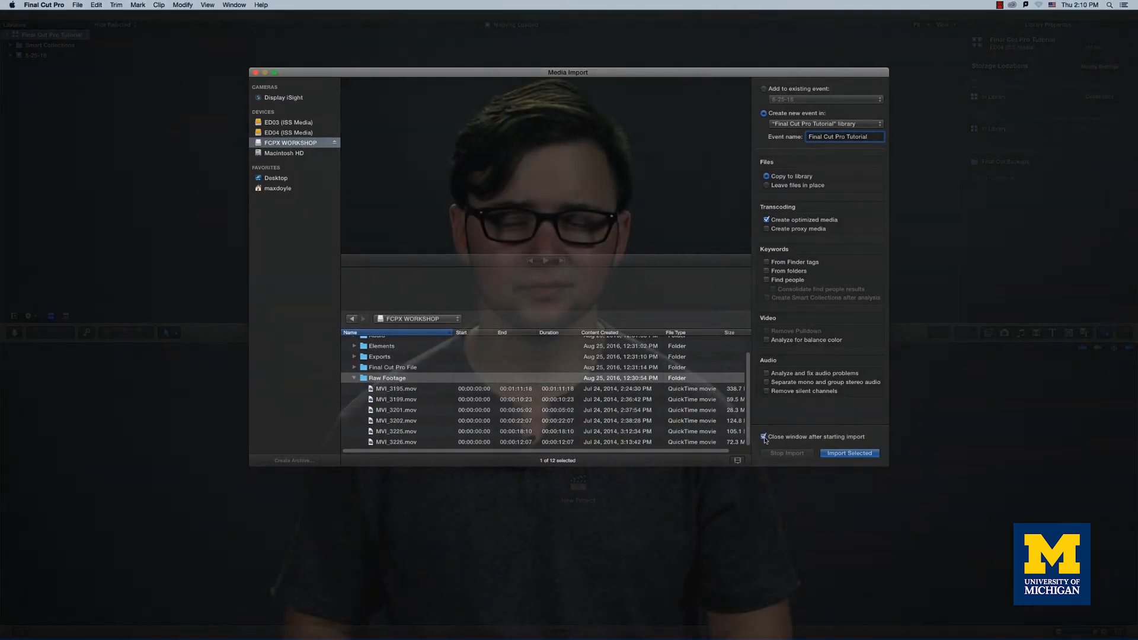